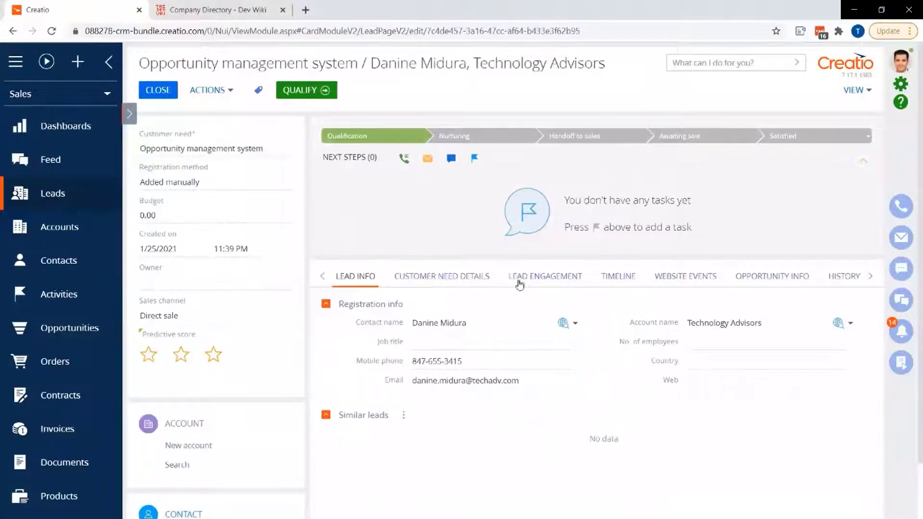
Step: Check the engagement details of the Opportunity management system lead and qualify the lead
click(544, 278)
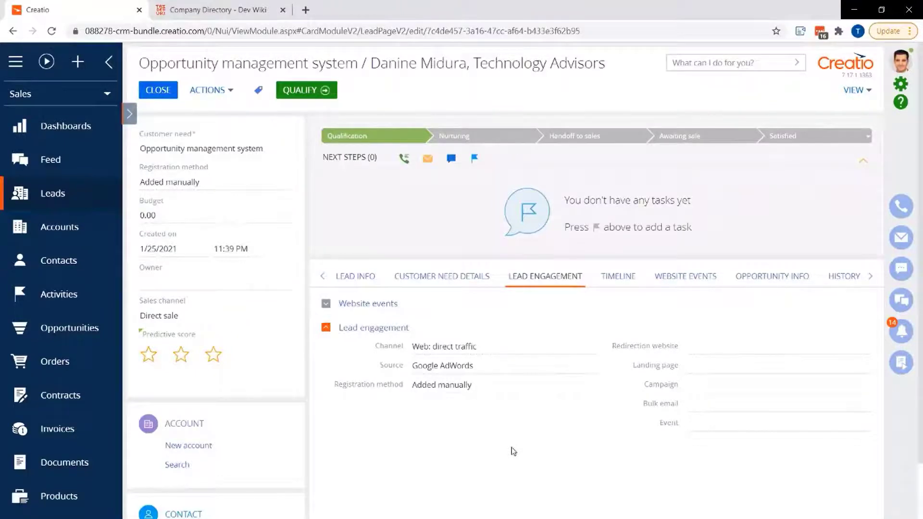
click(362, 278)
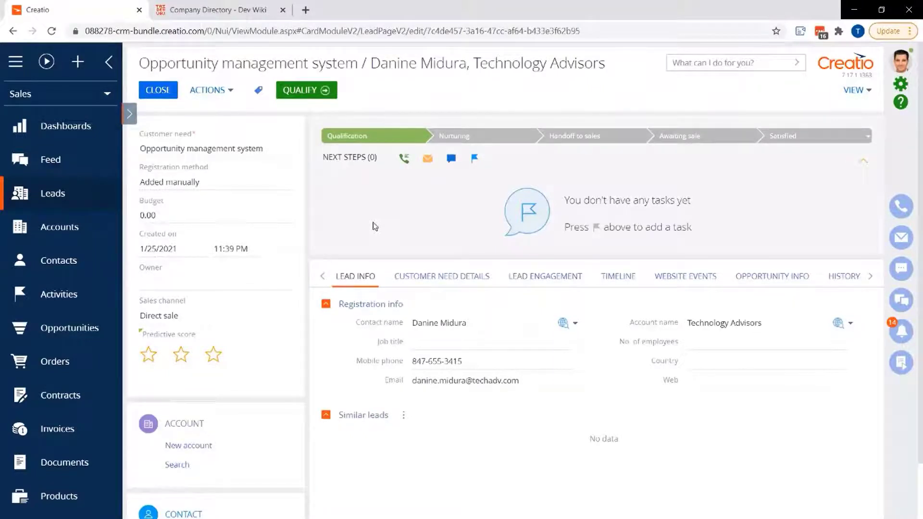
click(315, 91)
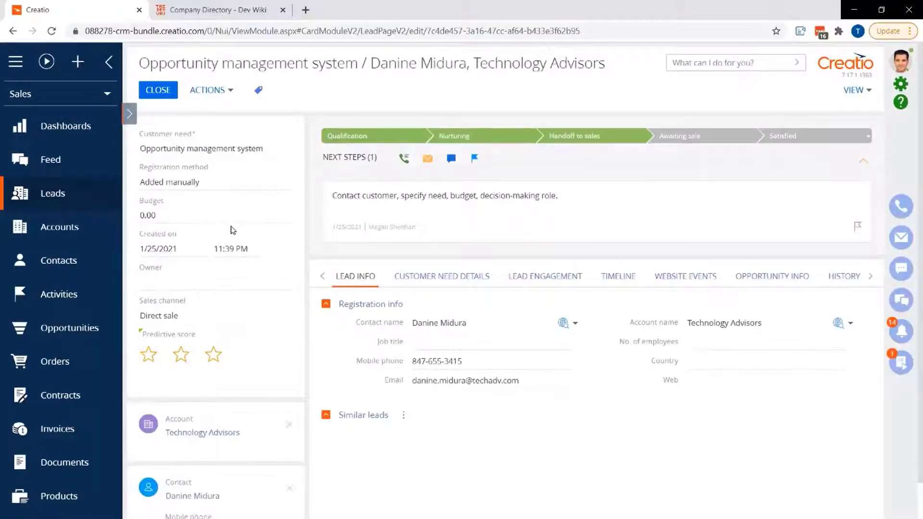
Step: Complete the lead's customer contact task with the result Proceed to handoff and save it
mouse_move(452, 227)
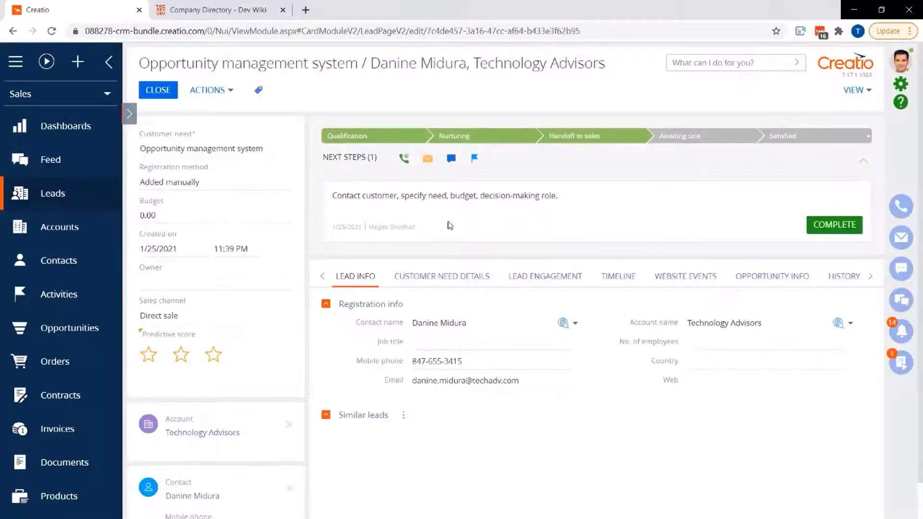
click(826, 233)
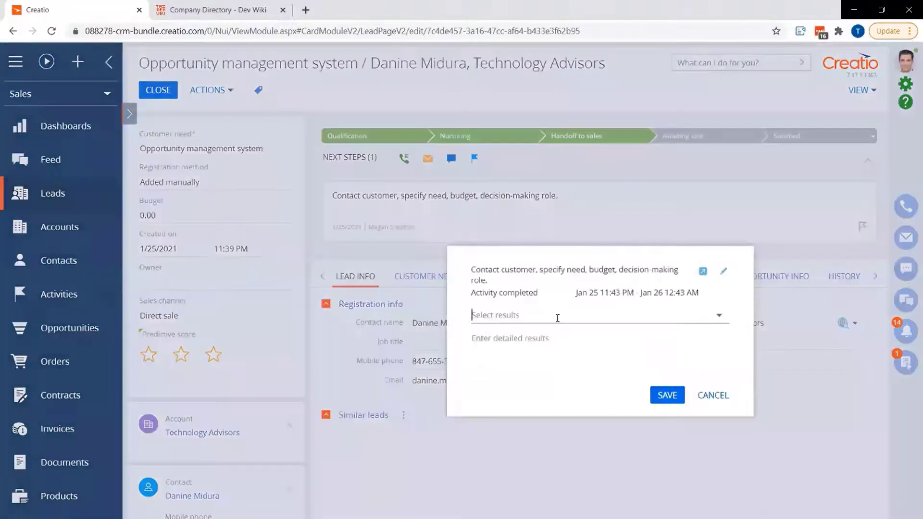
click(558, 317)
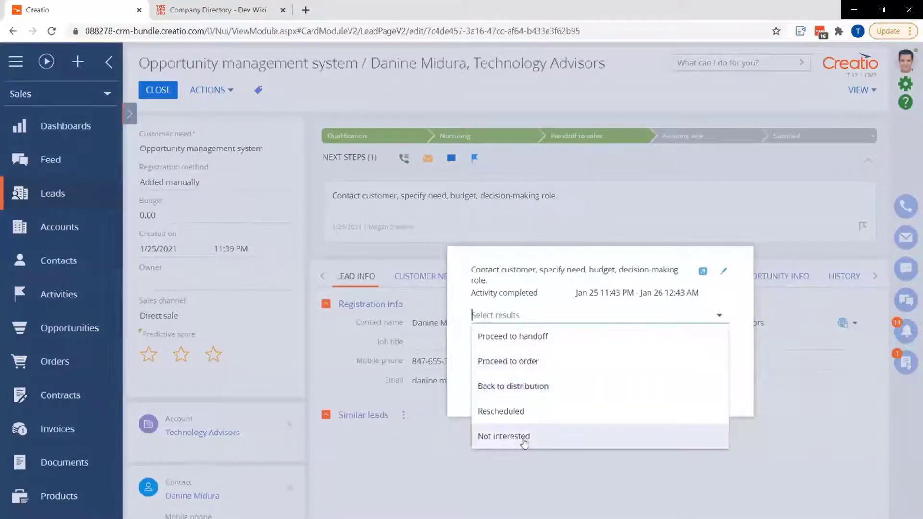
click(542, 338)
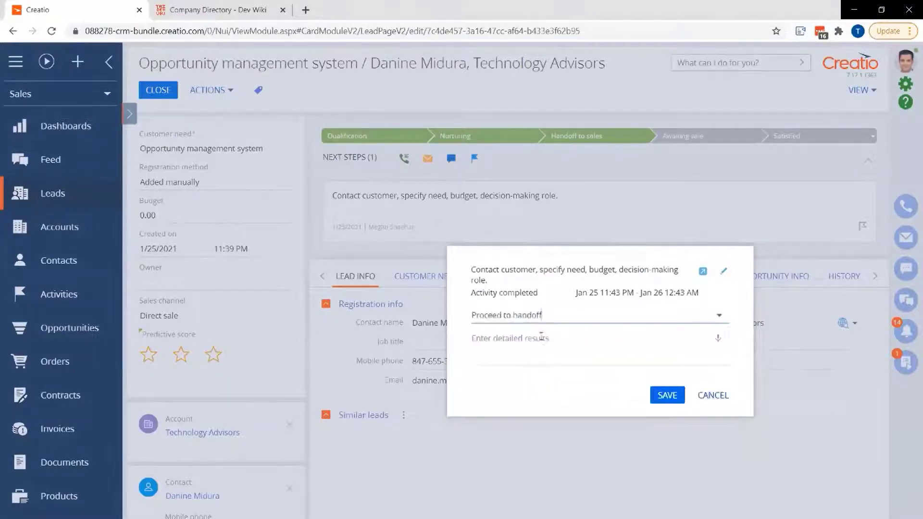
click(667, 395)
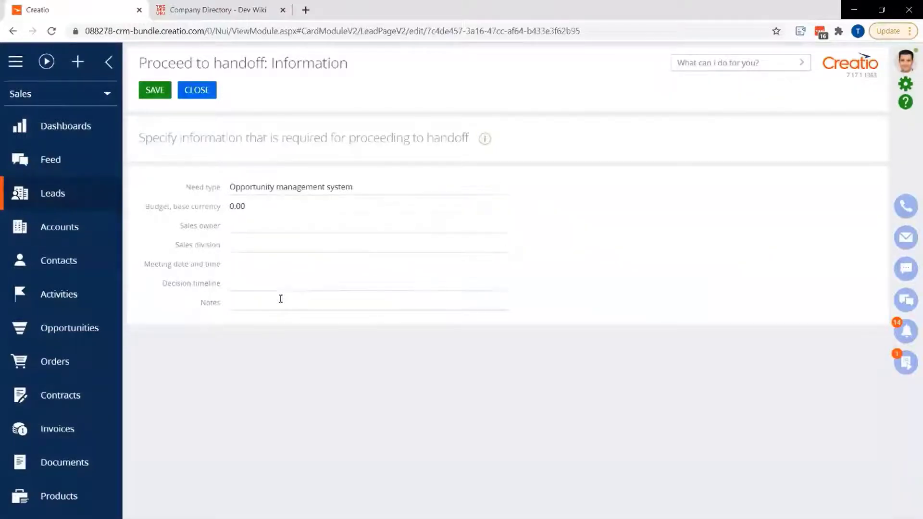
Step: Set the handoff budget to 5000 and assign the first listed contact as the sales owner
click(252, 209)
text(5000)
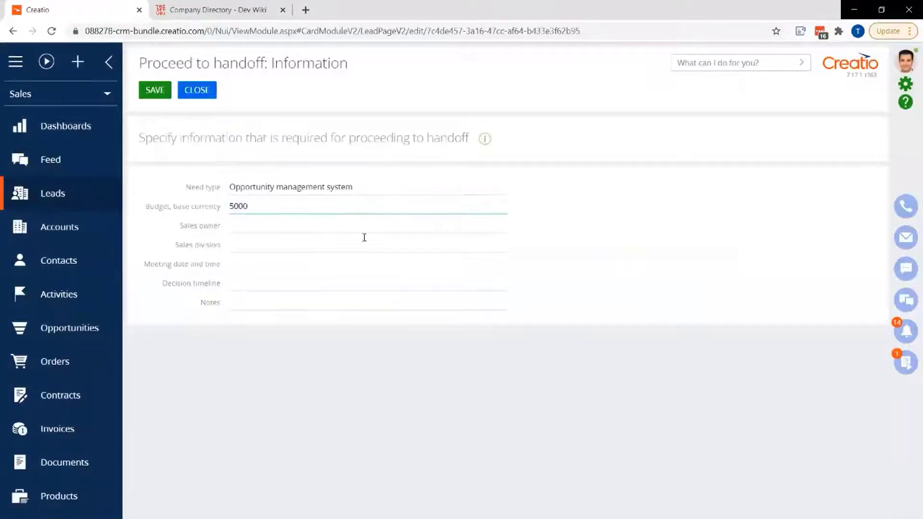
click(498, 224)
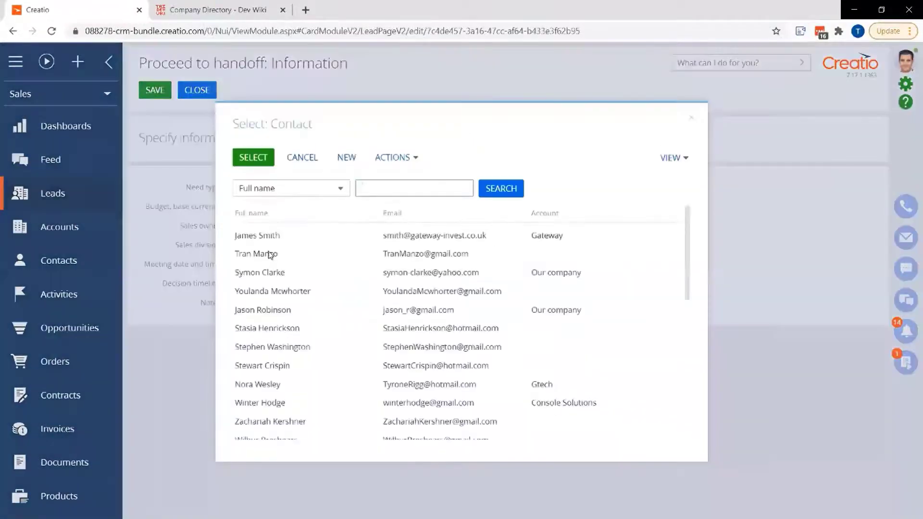
click(267, 236)
click(253, 158)
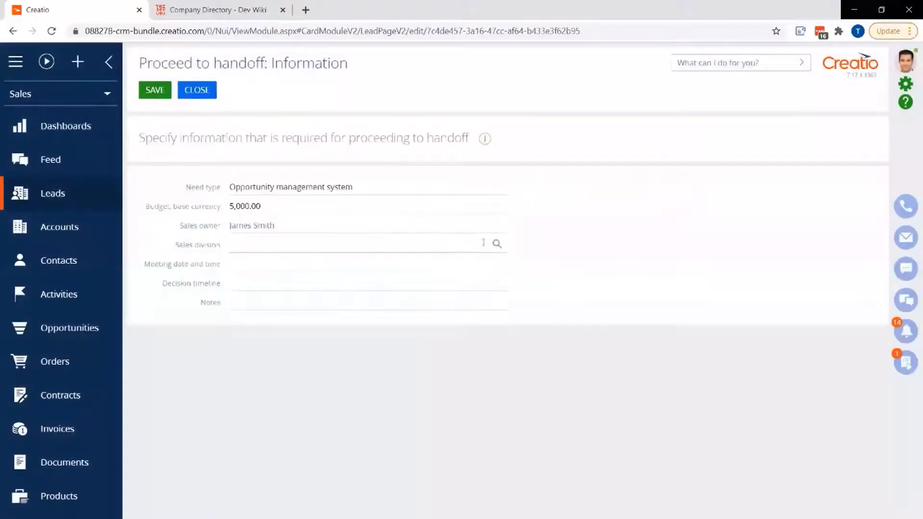
Step: Assign Direct sales team as the sales division and pick the meeting date and time
click(497, 243)
click(267, 235)
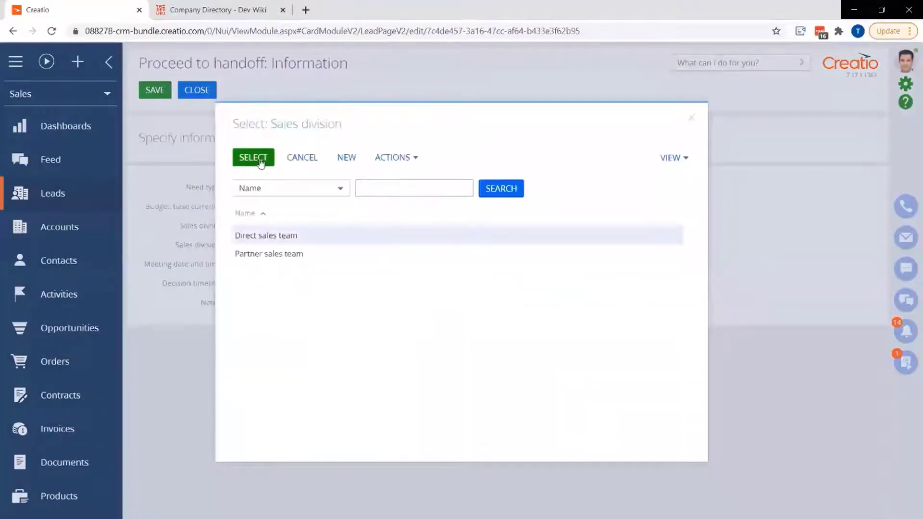
click(260, 161)
click(287, 266)
click(288, 410)
Step: Choose a decision timeline, enter "sdfsdf" as the notes and save the handoff information
click(497, 283)
click(342, 428)
key(Tab)
text(sdfsdf)
click(154, 90)
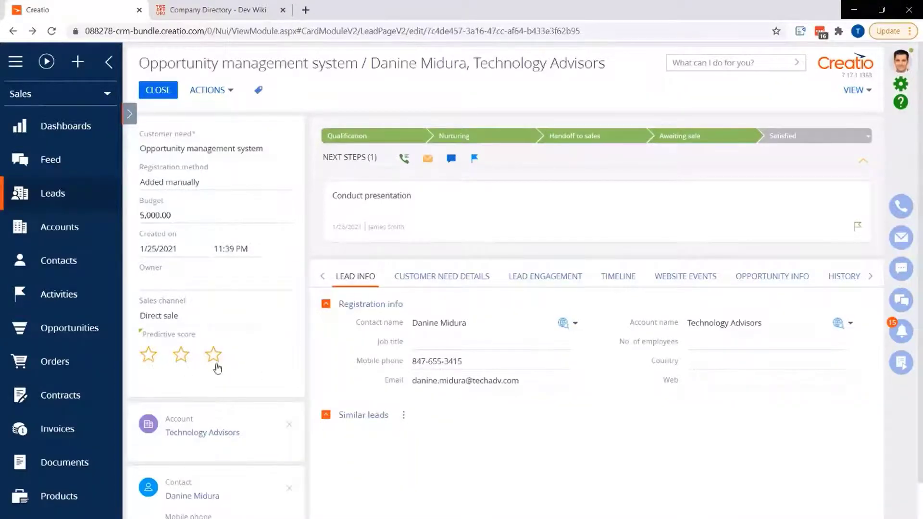
mouse_move(220, 369)
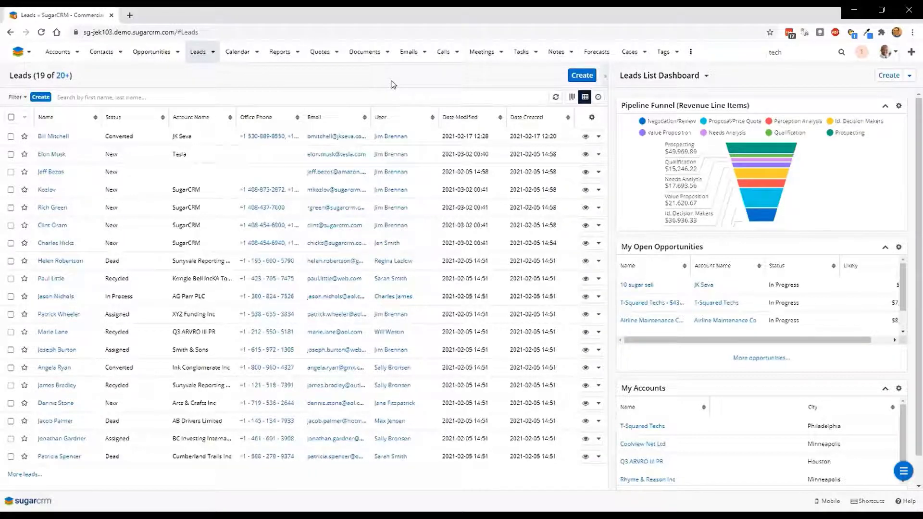
Step: In SugarCRM, open the Jeff Bezos lead and collapse its Show More and Hint sections
click(52, 173)
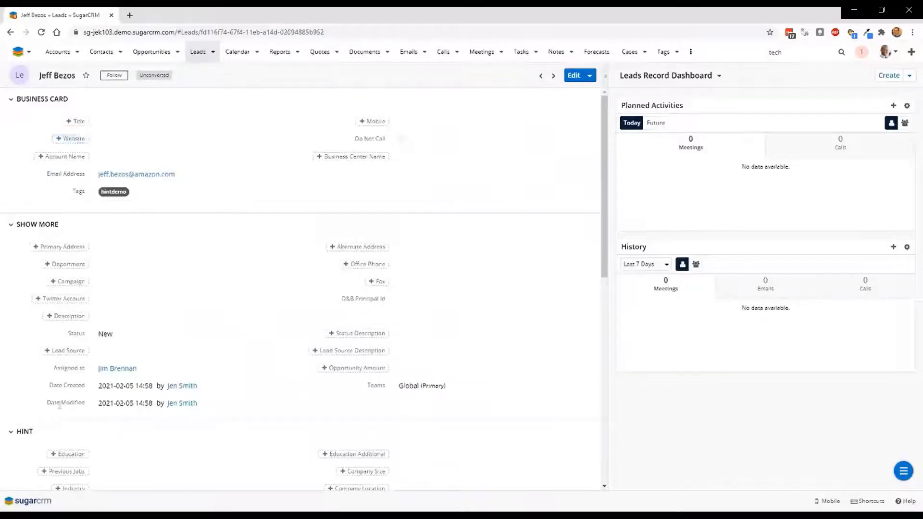
click(31, 432)
click(35, 225)
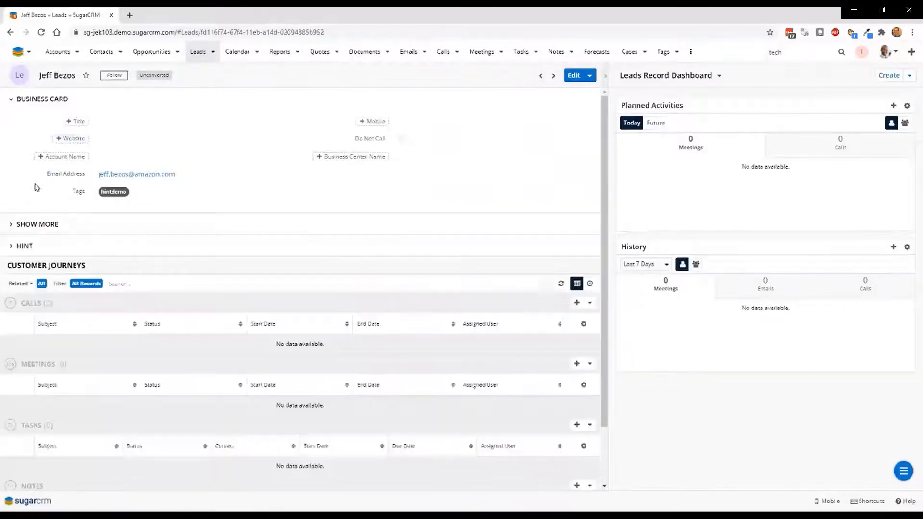
click(29, 247)
click(28, 247)
Step: Set the lead's title to President and save the record
click(77, 122)
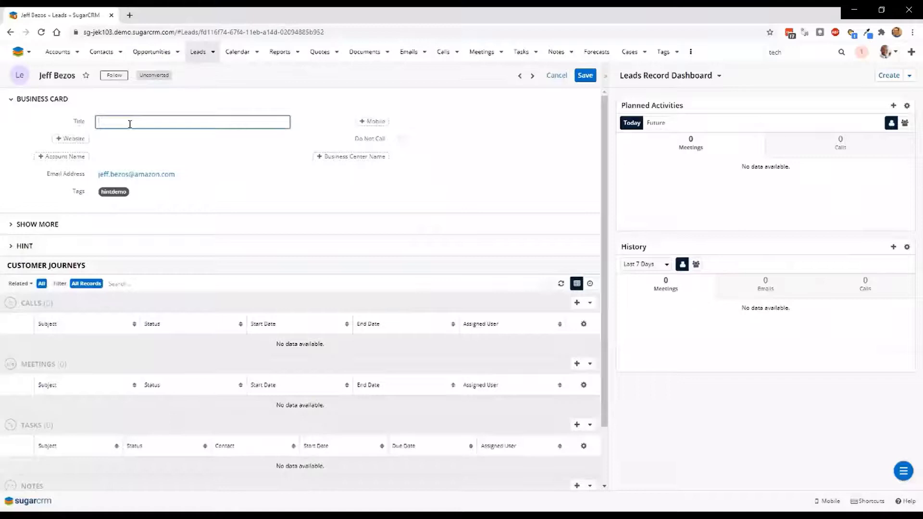
text(President)
click(585, 76)
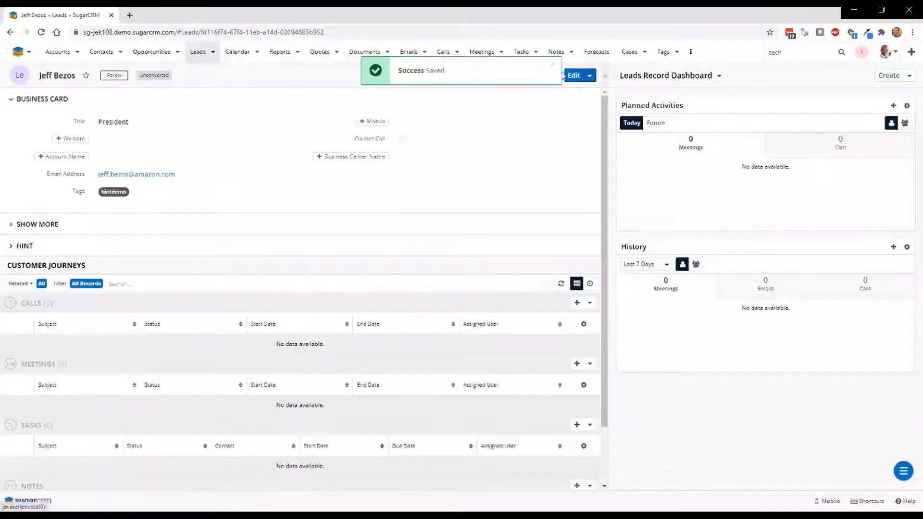
Step: Switch the lead's dashboard from Leads Record Dashboard to Hint
click(686, 77)
click(845, 75)
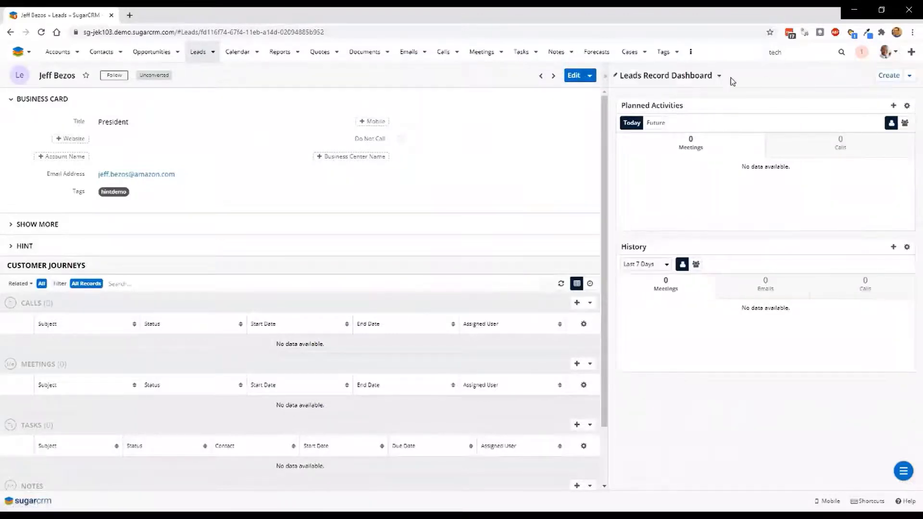
click(719, 76)
click(647, 95)
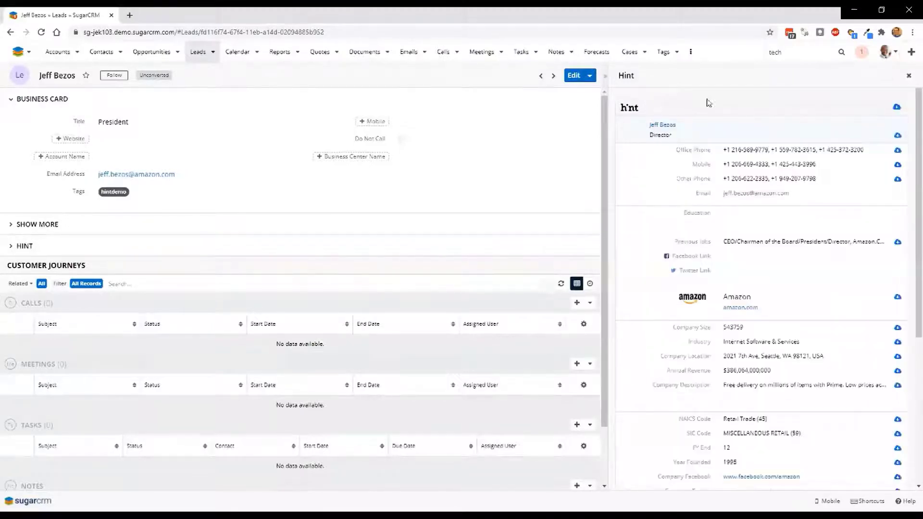
Step: Import all the Hint data into the lead record and check the additional fields under Show More
click(897, 108)
click(897, 109)
click(516, 124)
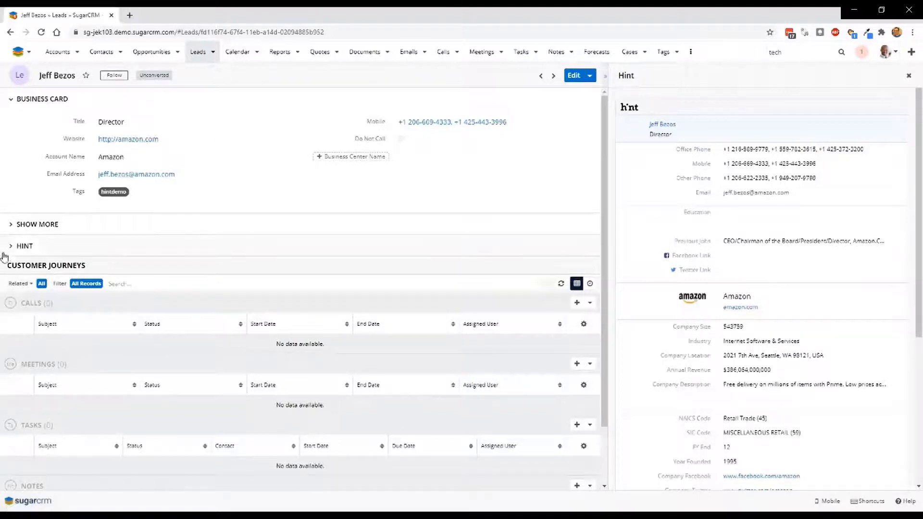
click(40, 226)
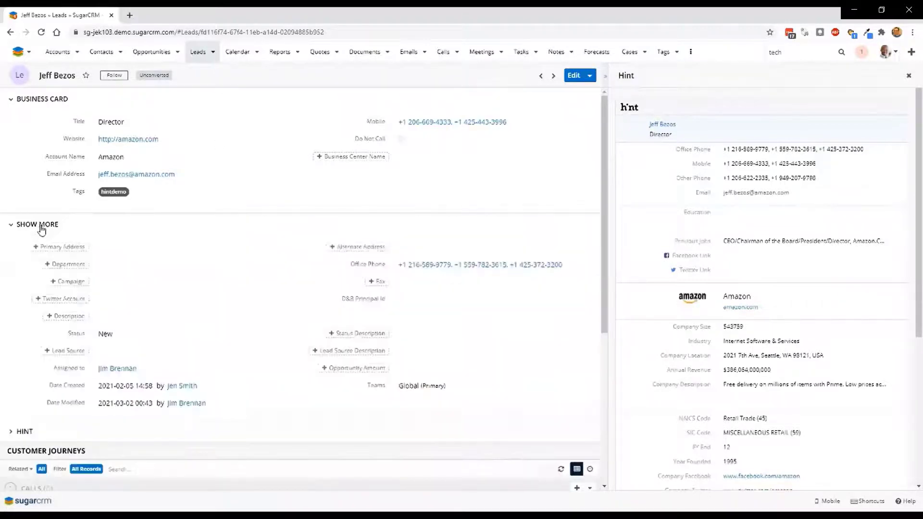
click(41, 228)
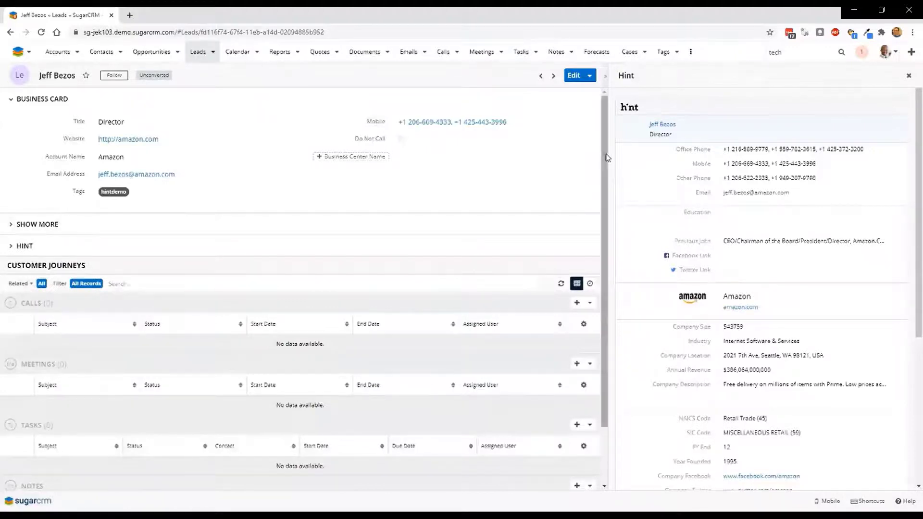
Step: Log a call on the lead with status Held and subject "Talked and scheduled a presentation for next week.", and save it
drag(604, 154, 604, 223)
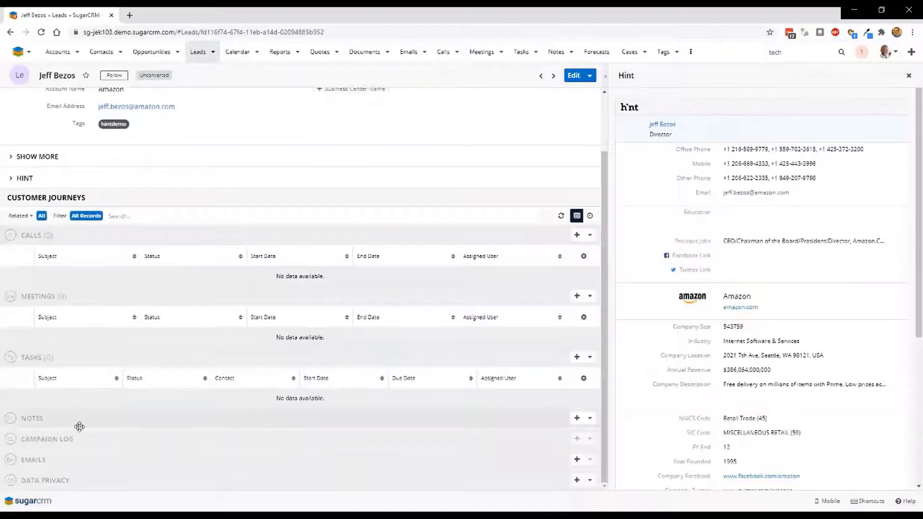
click(577, 236)
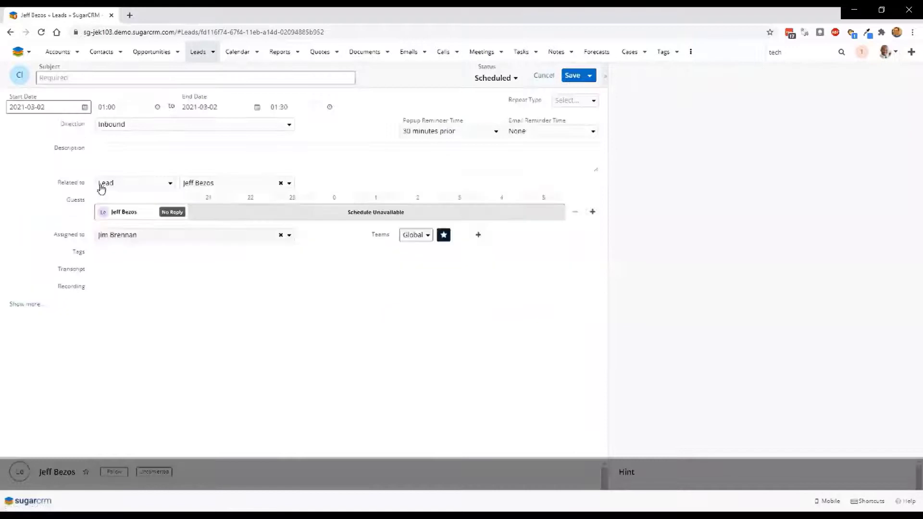
click(495, 79)
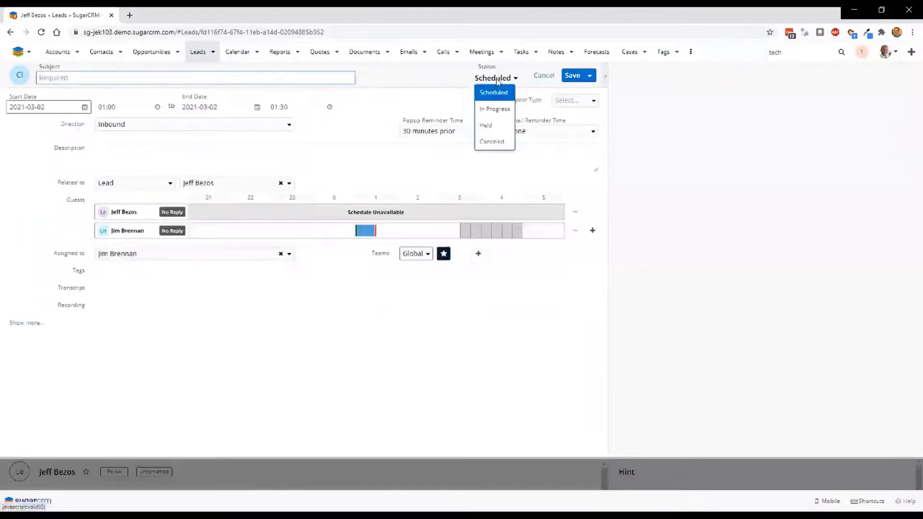
click(487, 125)
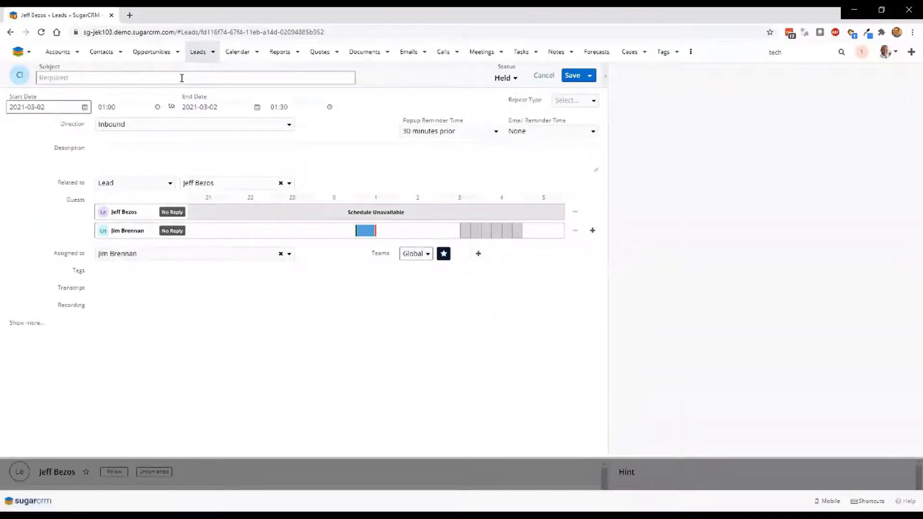
text(Talked and scheduled a presentation for next week.)
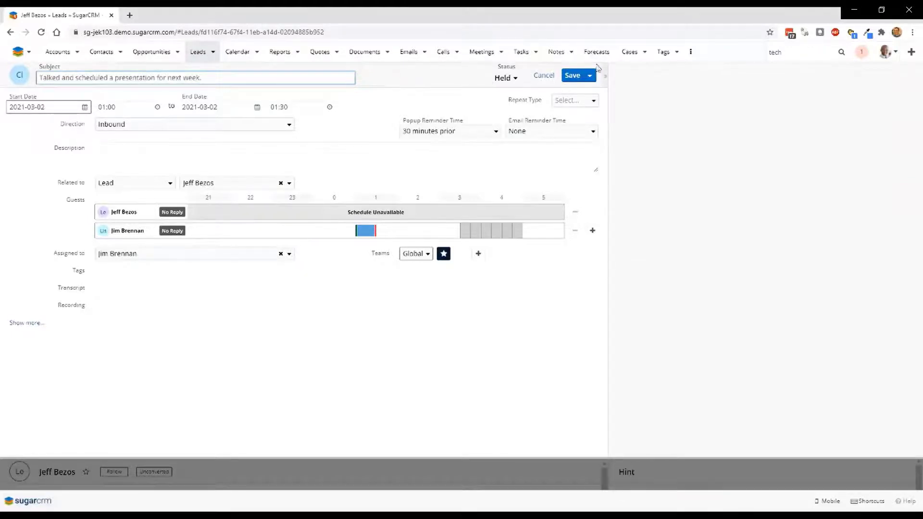
click(566, 78)
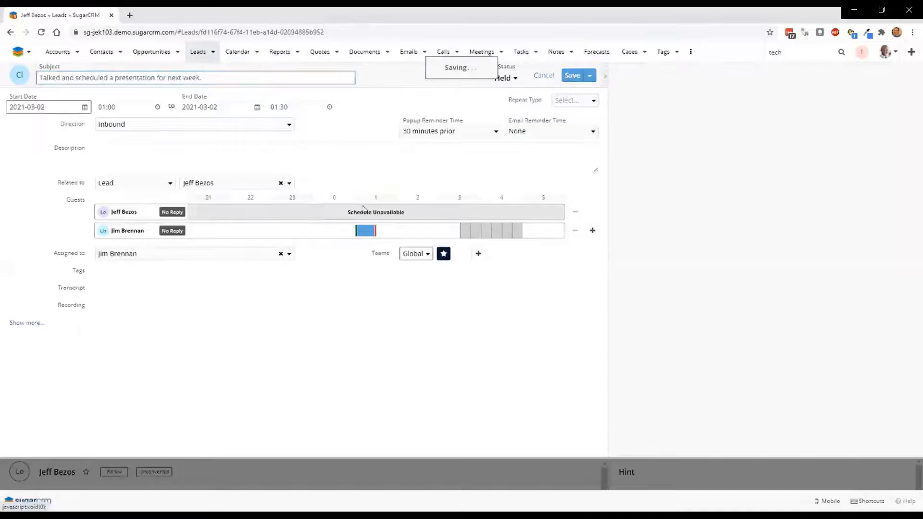
Step: Schedule a meeting for the lead on 2021-03-10 with the subject "Presentation" and save it
scroll(354, 214, down, 2)
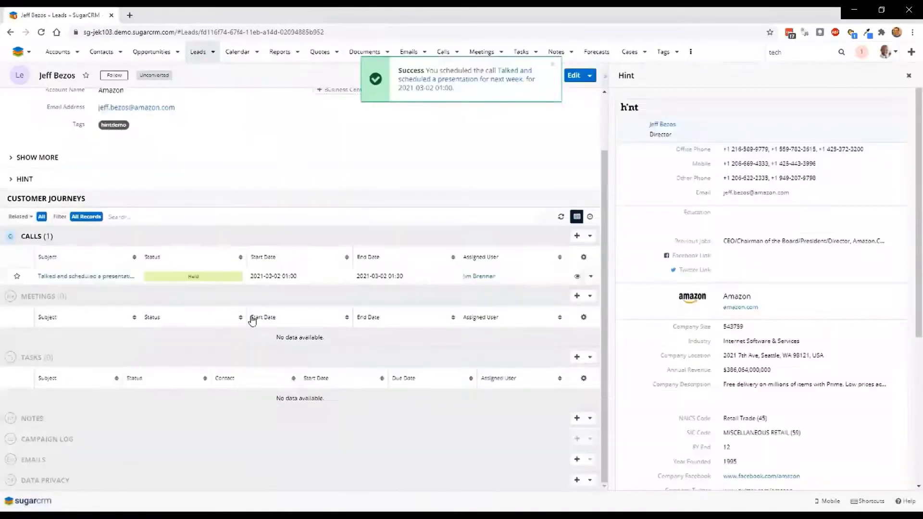
click(577, 296)
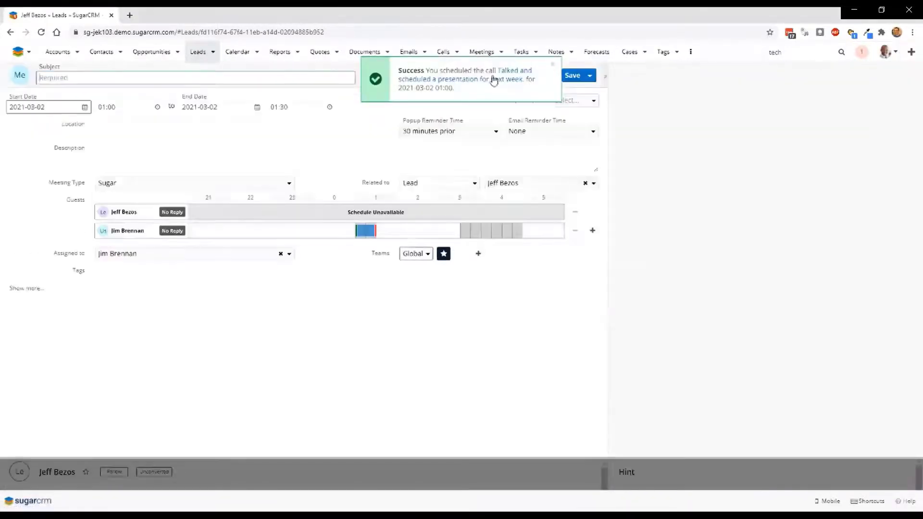
click(552, 65)
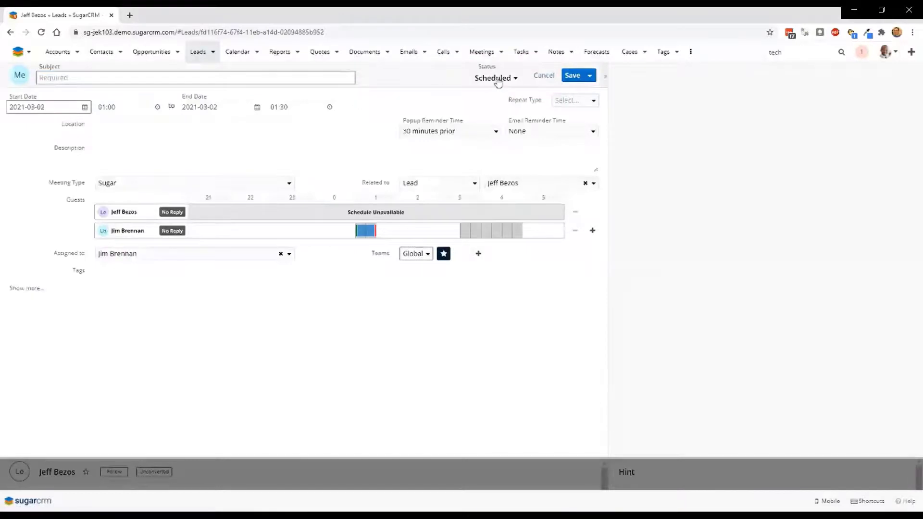
click(86, 109)
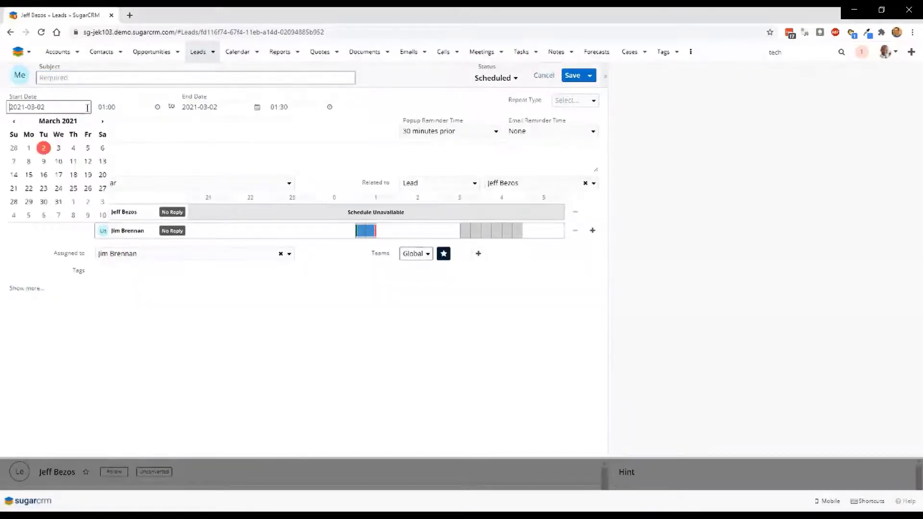
click(58, 161)
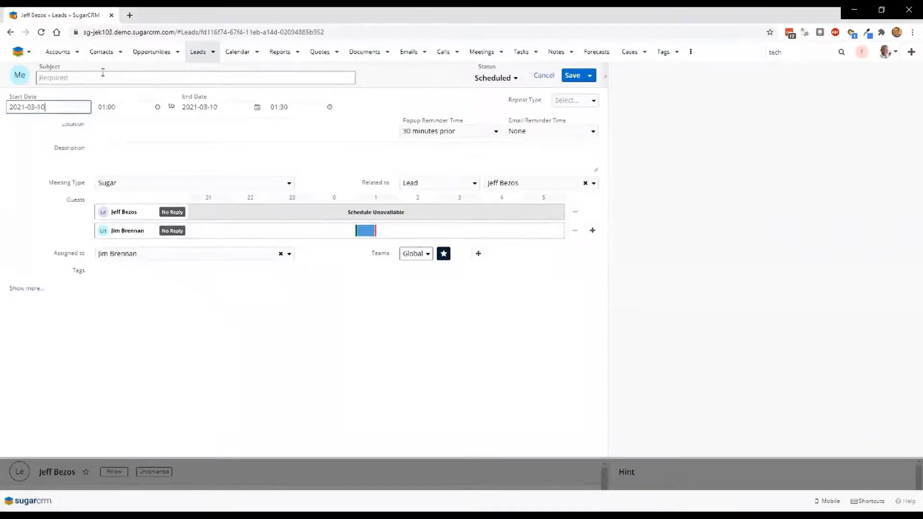
click(103, 76)
text(Presentation)
click(571, 77)
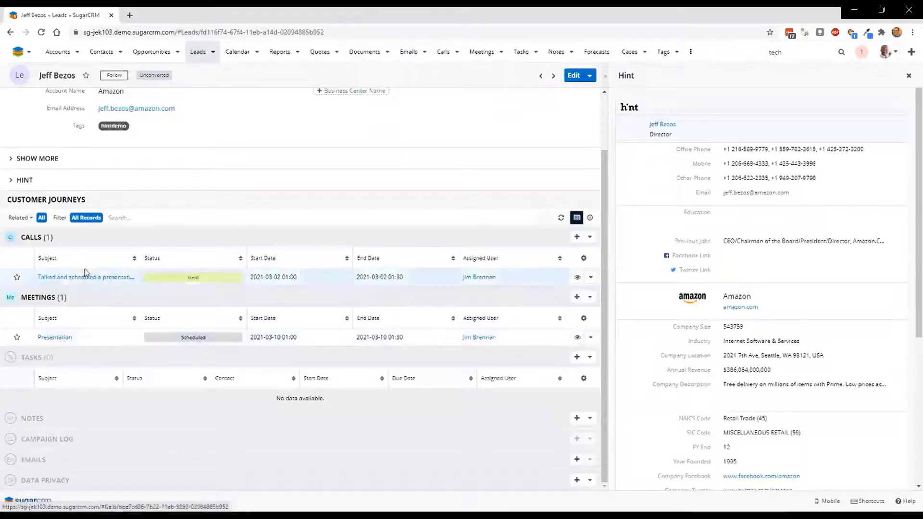
Step: Add the "New Lead Journey from Website" customer journey to the lead and refresh its related records
click(84, 202)
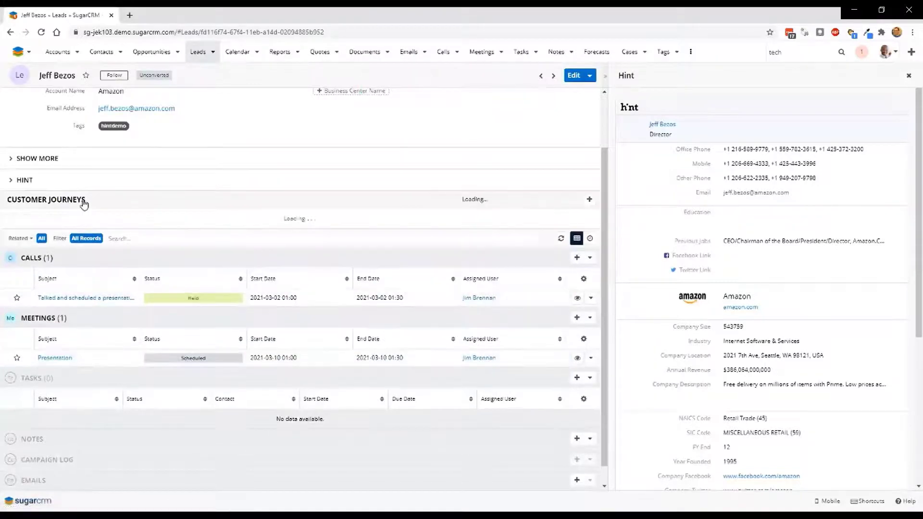
click(498, 203)
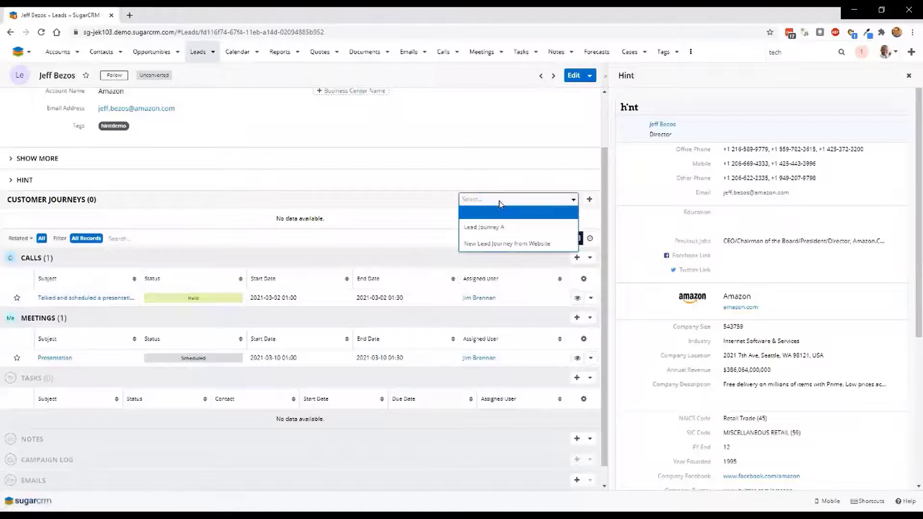
click(496, 245)
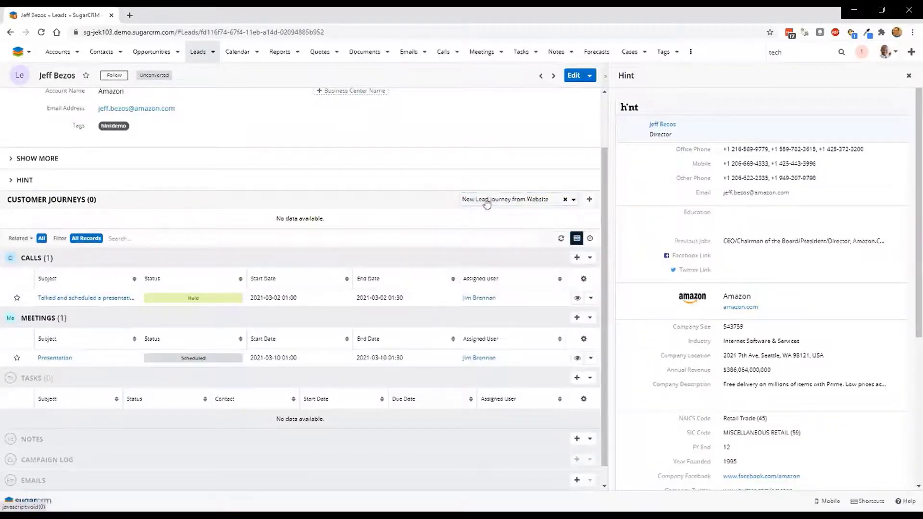
click(588, 200)
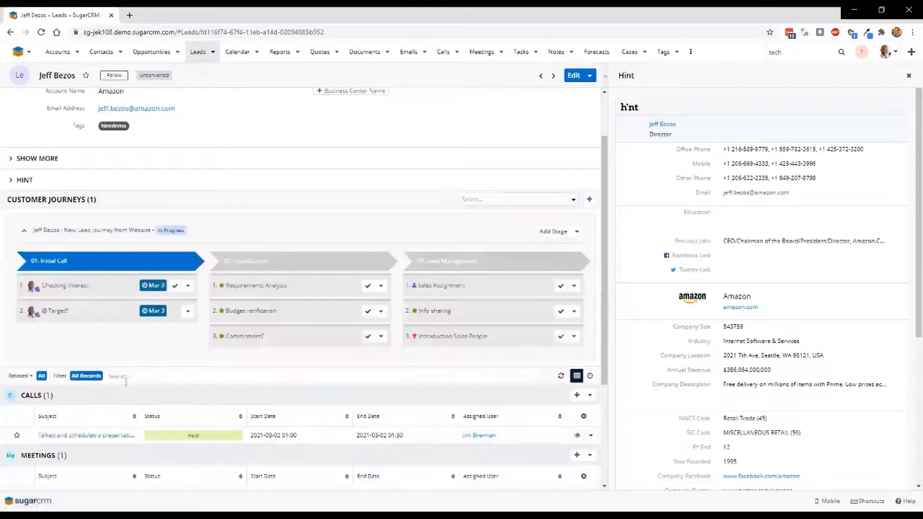
scroll(110, 384, down, 3)
click(560, 218)
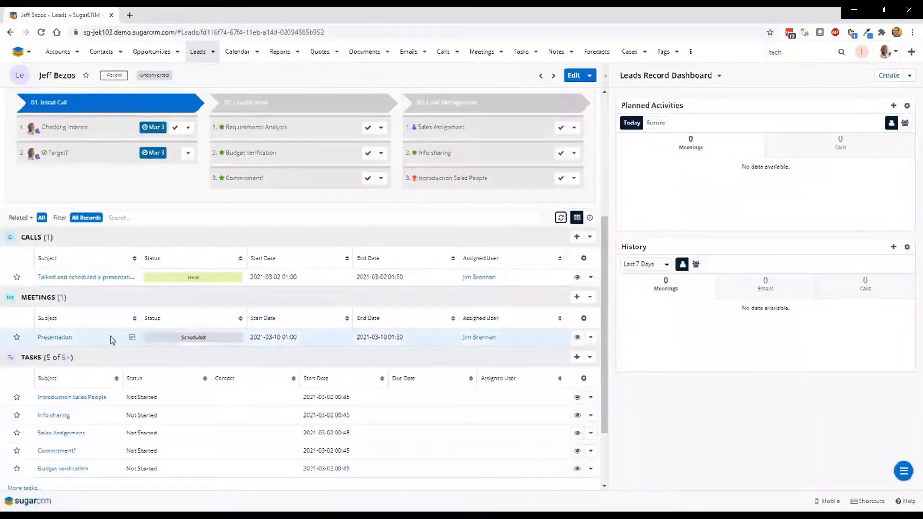
Step: Complete all activities in the journey's Initial Call and Qualification stages, from Checking Interest through Commitment?
scroll(110, 340, up, 2)
click(171, 225)
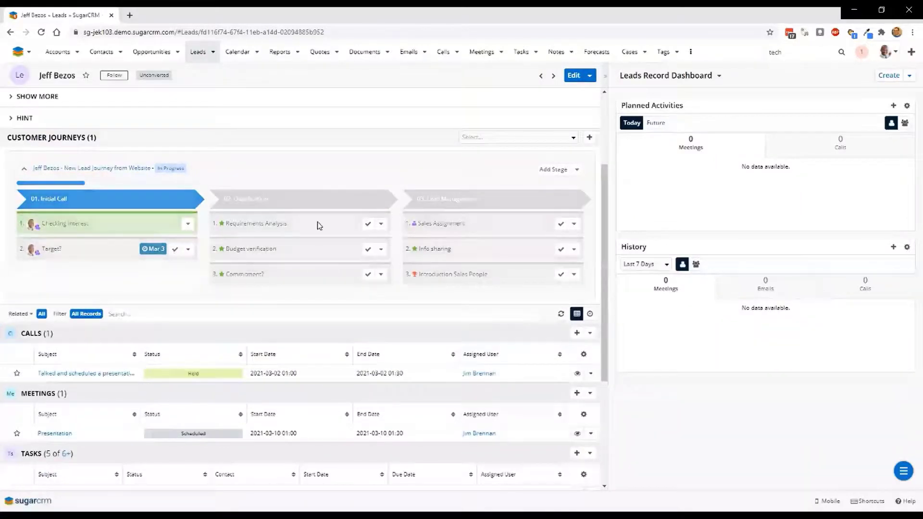
click(368, 224)
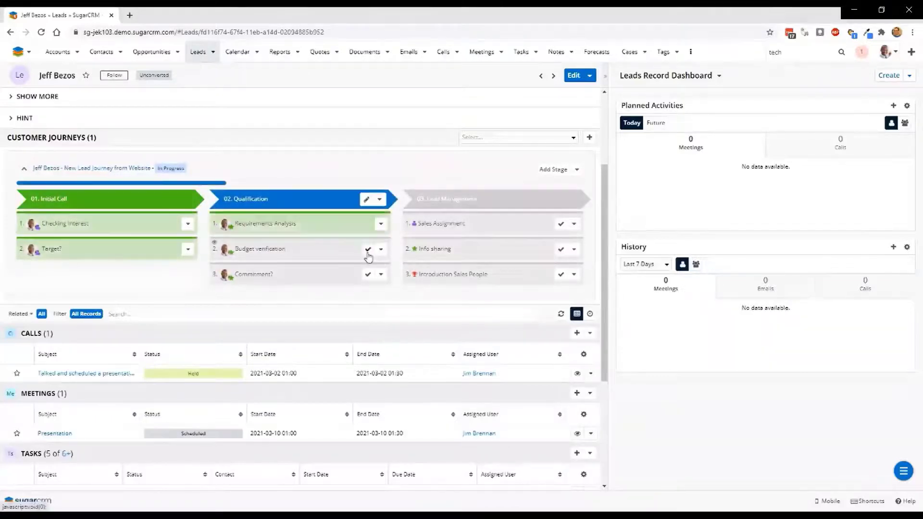
click(367, 249)
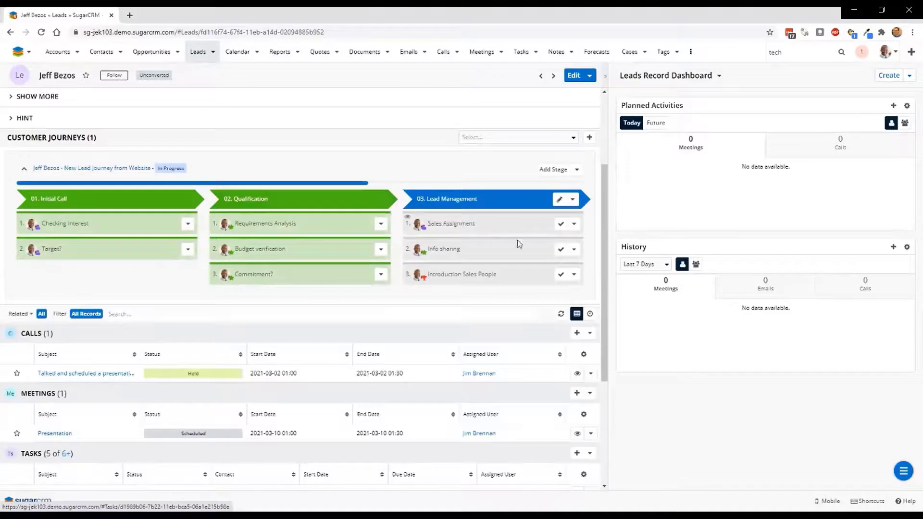
Step: Close the lead's Presentation meeting and complete the Sales Assignment and Info sharing activities in the Lead Management stage
scroll(526, 422, down, 2)
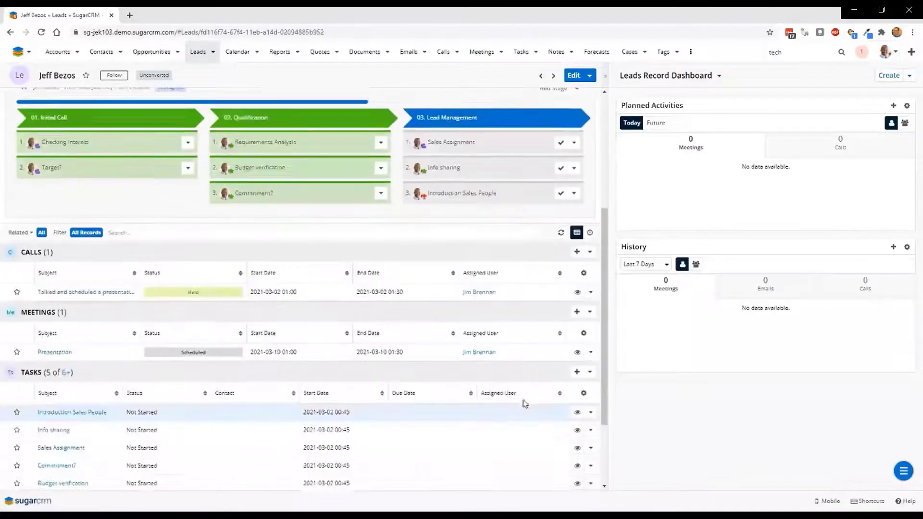
click(590, 338)
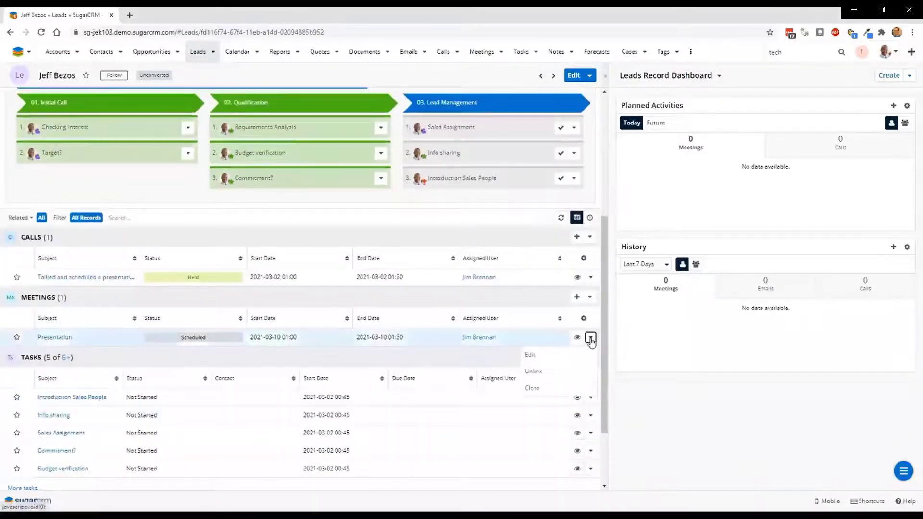
click(532, 388)
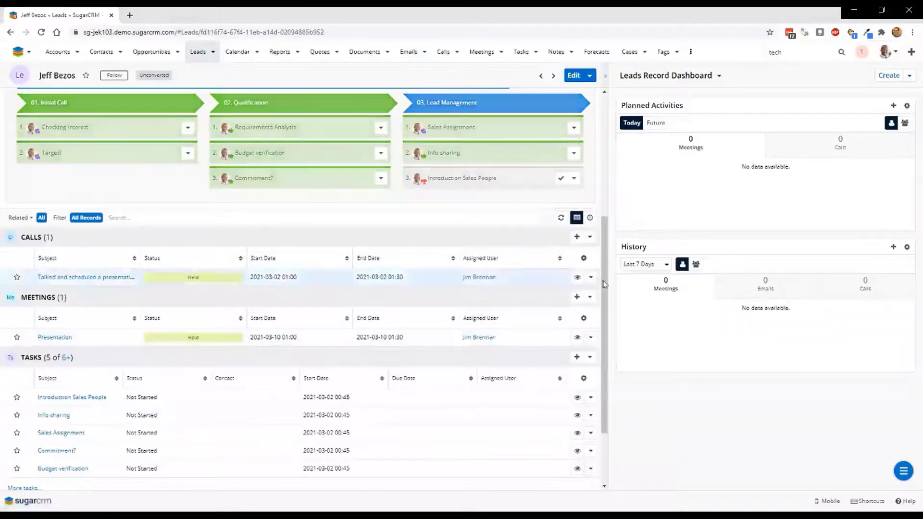
Step: Start converting the lead and create an opportunity named "Interested in Widget A" for it
drag(605, 289, 607, 326)
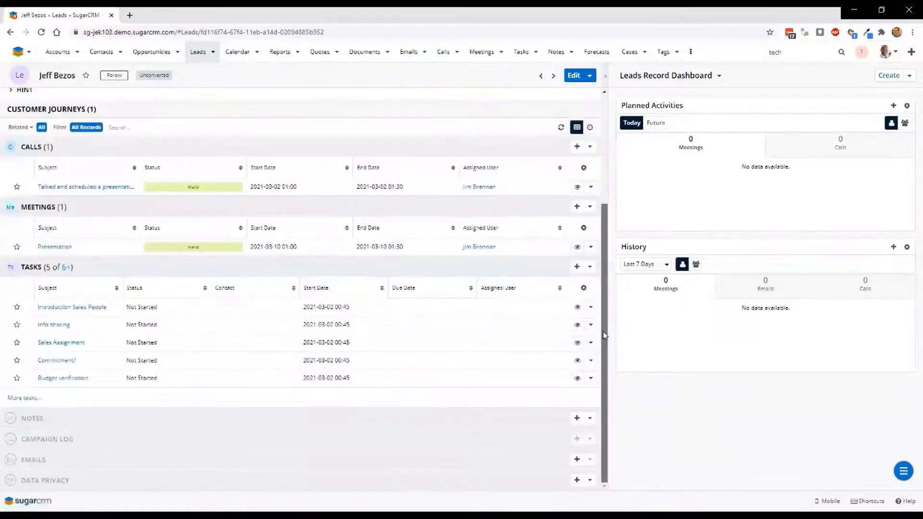
scroll(604, 335, up, 5)
click(590, 75)
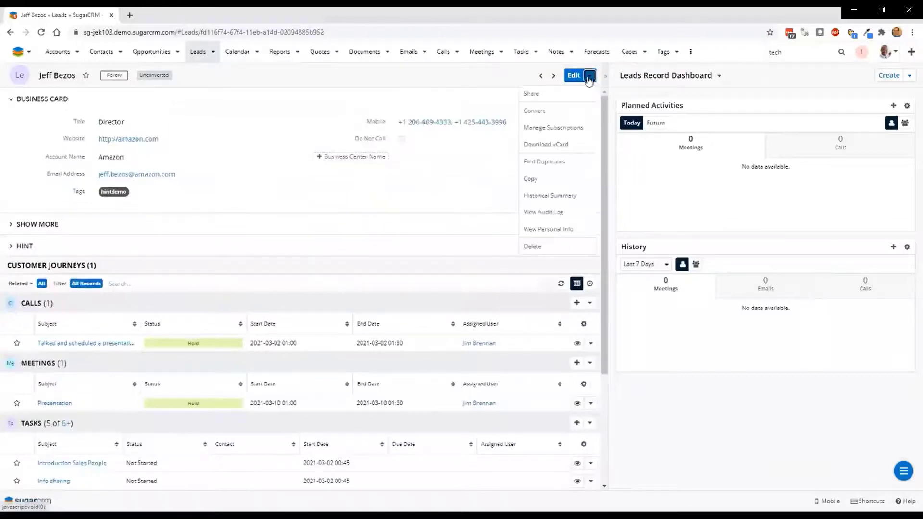
click(560, 113)
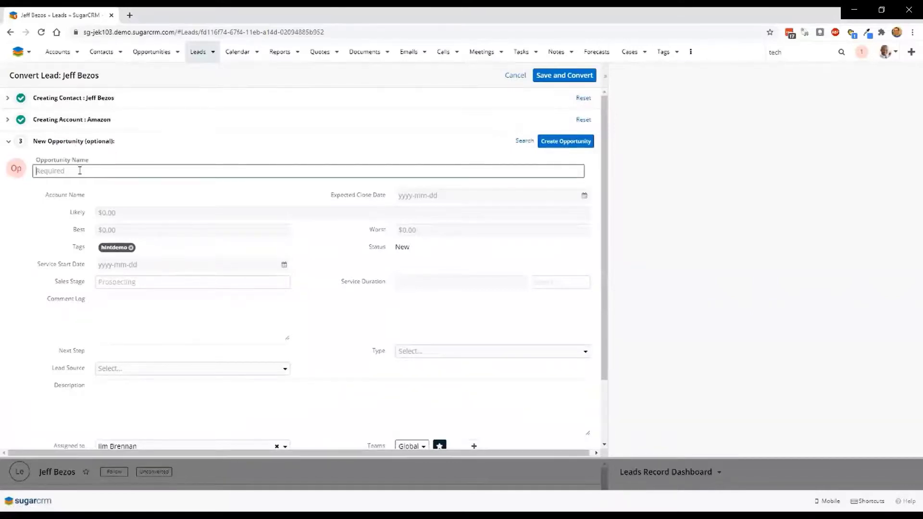
text(Interested in Widget A)
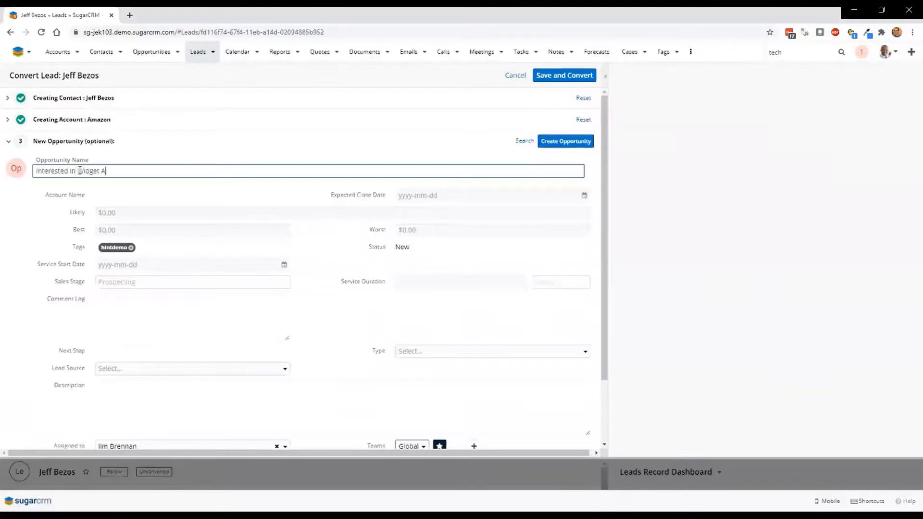
click(566, 142)
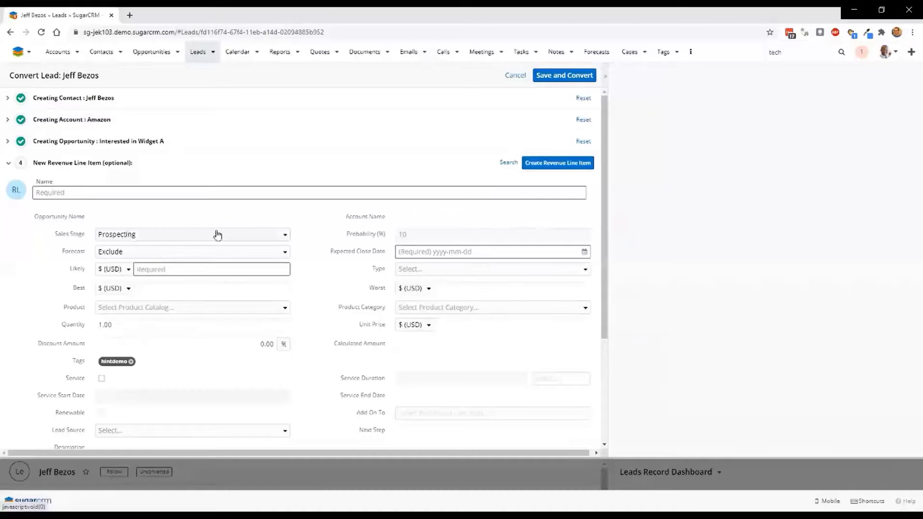
Step: Create a revenue line item for the product Madalyn Gadget with expected close date 2021-03-31, and save the lead conversion
click(450, 253)
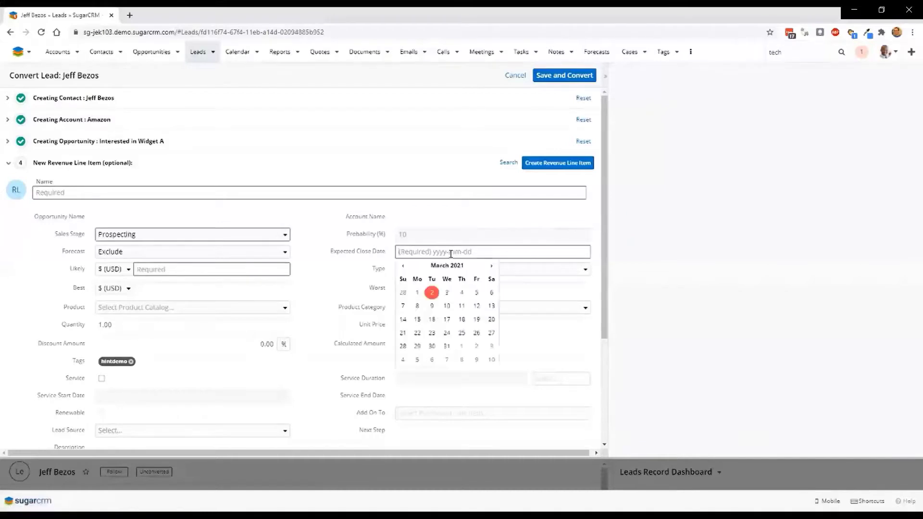
click(447, 347)
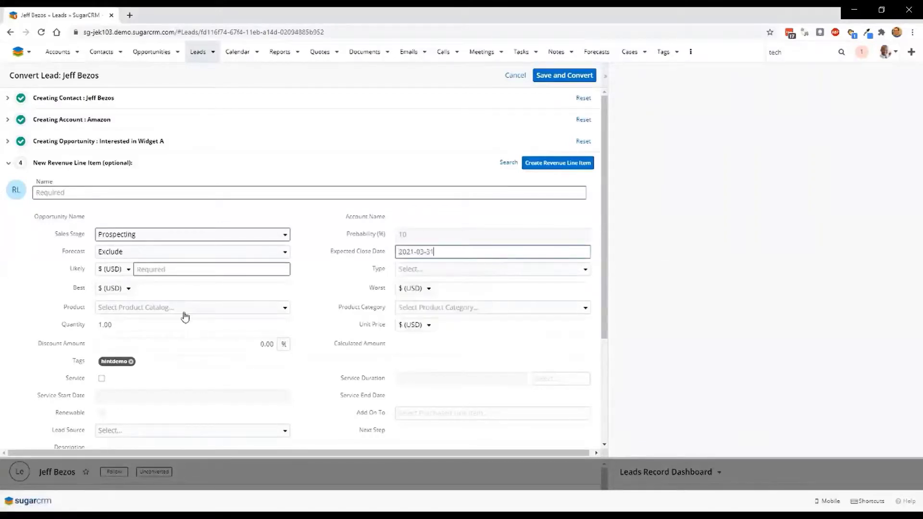
click(179, 311)
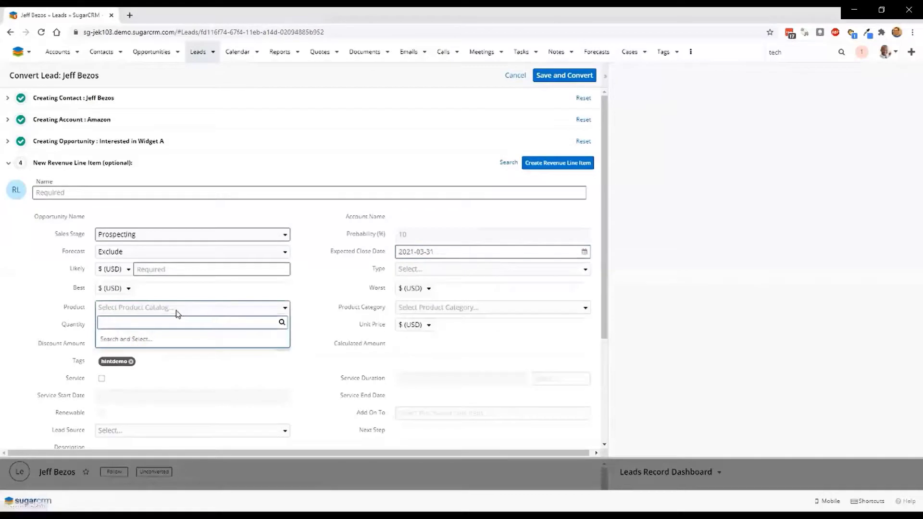
click(124, 339)
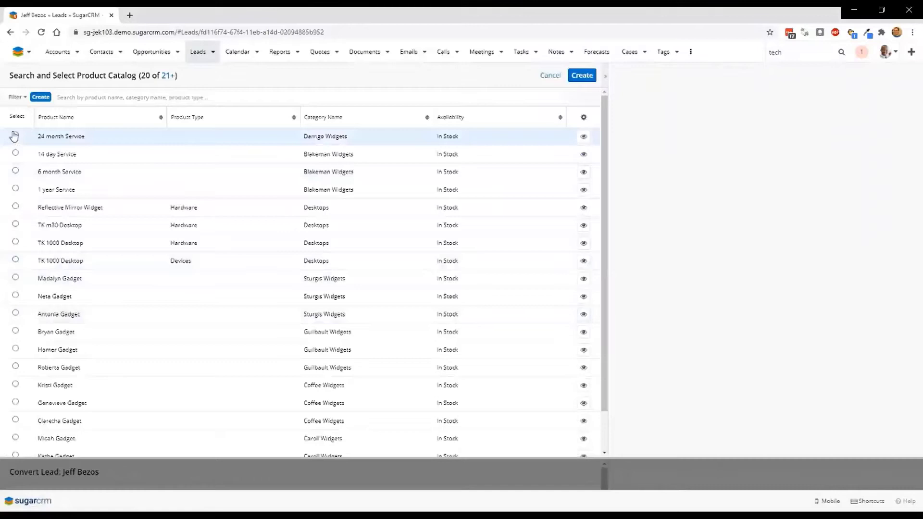
click(16, 278)
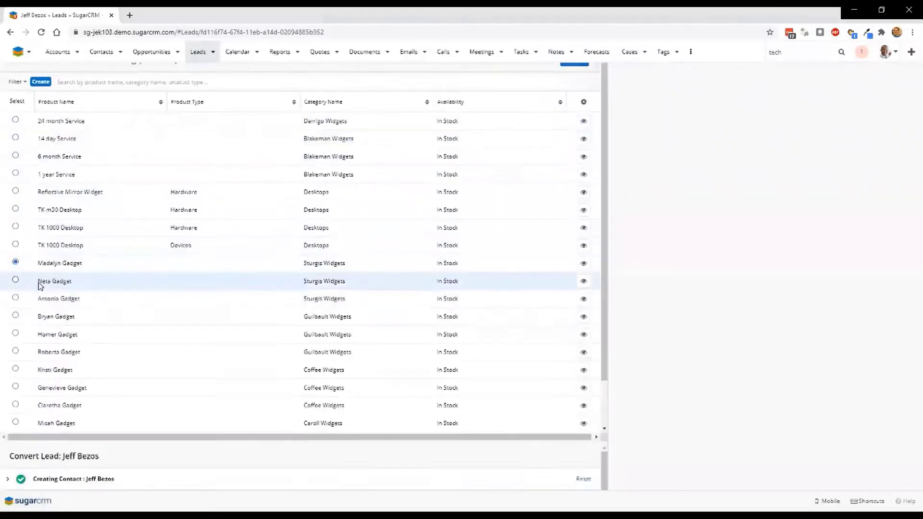
click(555, 165)
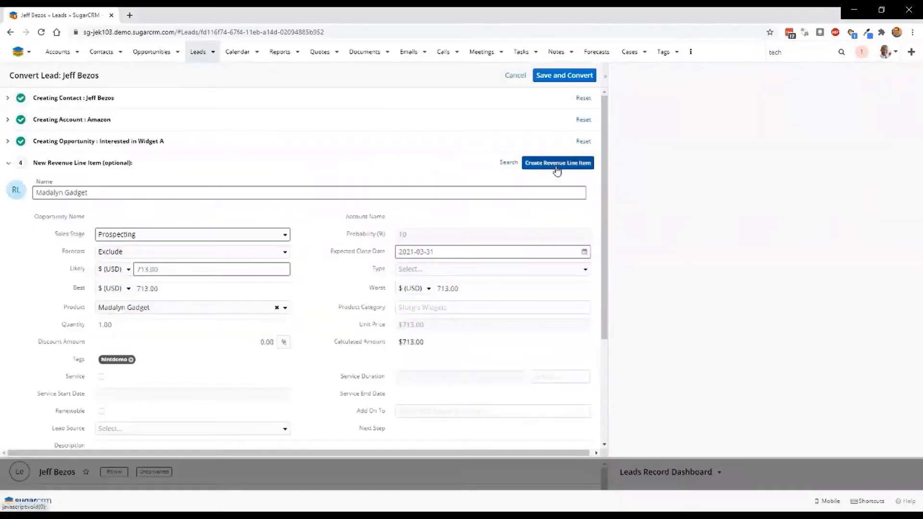
click(570, 77)
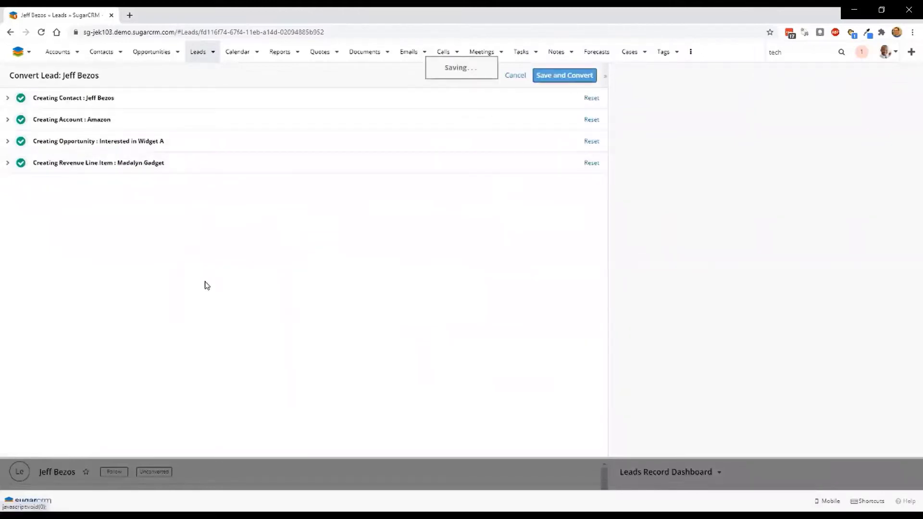